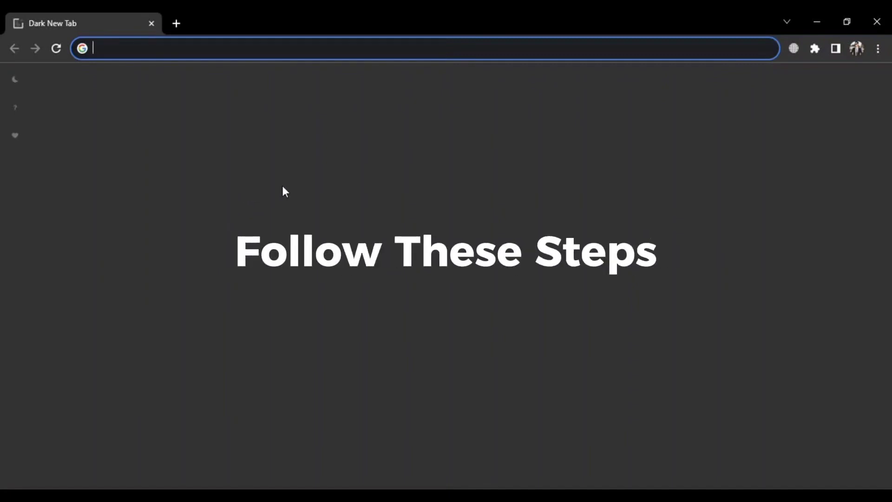
- Load the Augie website at beta.meetaugie.com
{"action": "type", "text": "beta"}
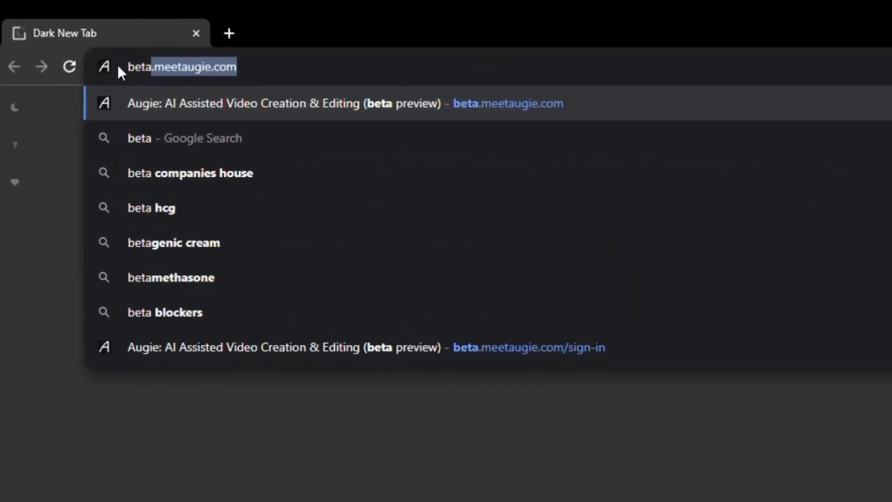
{"action": "type", "text": "."}
{"action": "key", "text": "Right"}
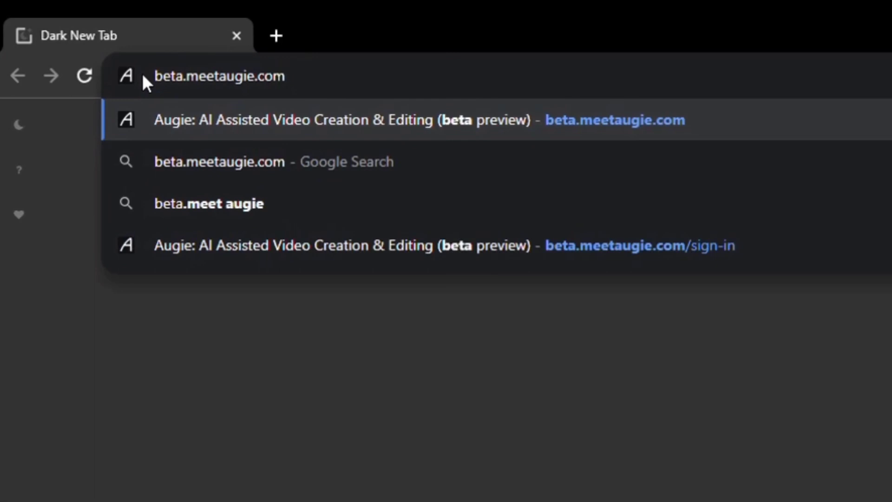
{"action": "key", "text": "Return"}
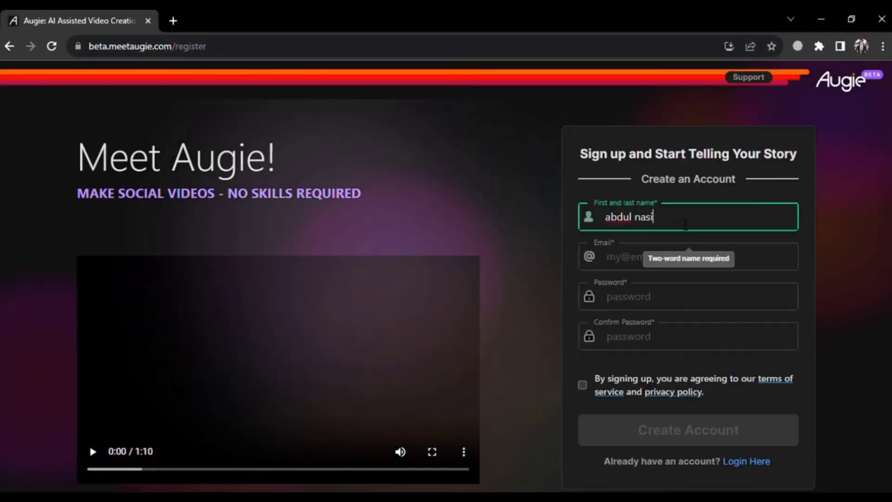
- Sign up with a name, e-mail and password, accept the terms, and create the account
{"action": "key", "text": "Tab"}
{"action": "key", "text": "Tab"}
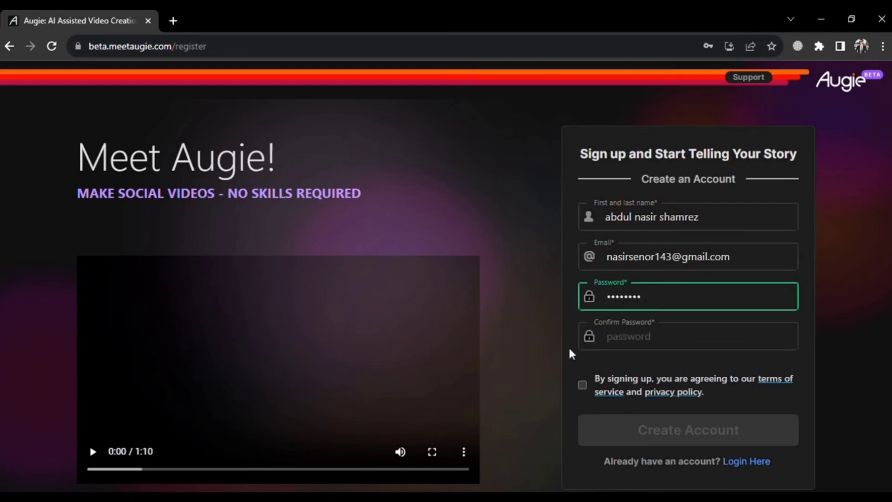
{"action": "key", "text": "Tab"}
{"action": "left_click", "coordinate": [598, 390]}
{"action": "left_click", "coordinate": [647, 441]}
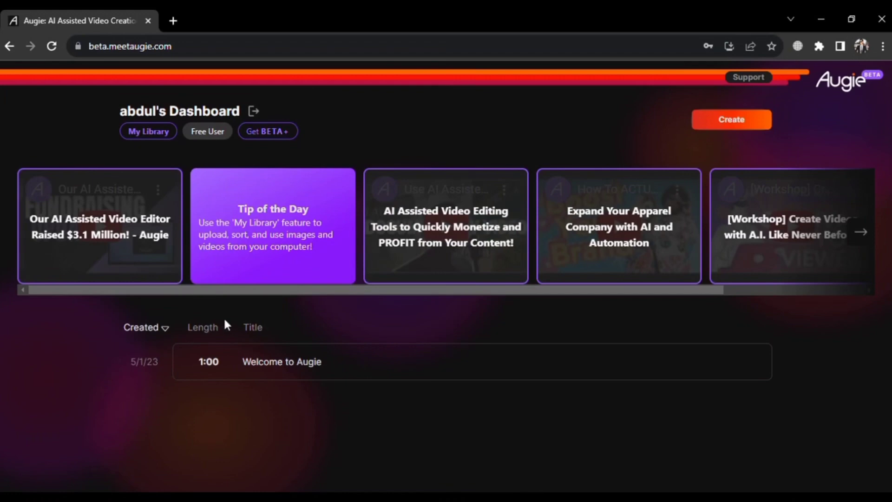
- Start a new video and choose 'I am starting from scratch'
{"action": "left_click", "coordinate": [260, 355]}
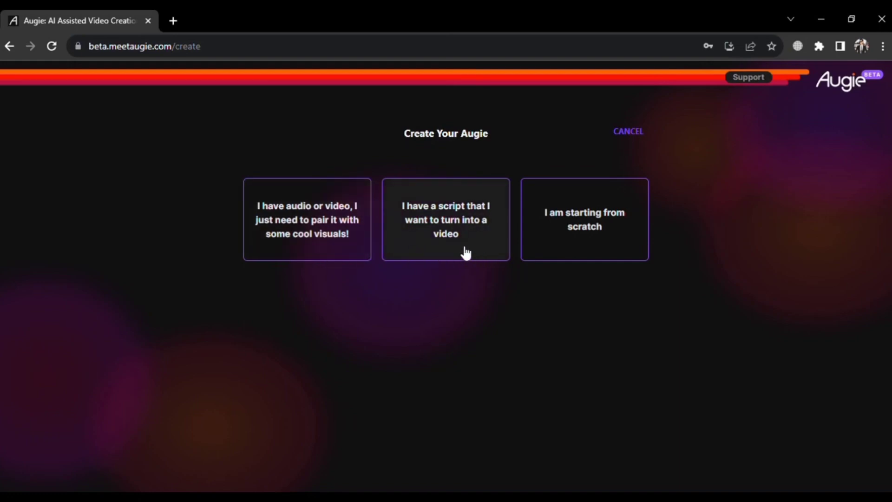
{"action": "left_click", "coordinate": [607, 241]}
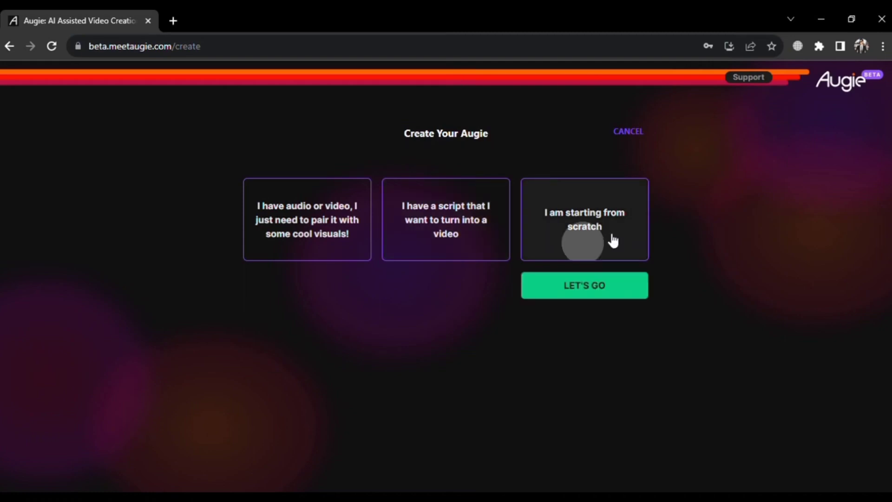
- Set the objective to educate or inform, ages 18-24, Anywhere, Confident tone, topic internet
{"action": "left_click", "coordinate": [593, 287]}
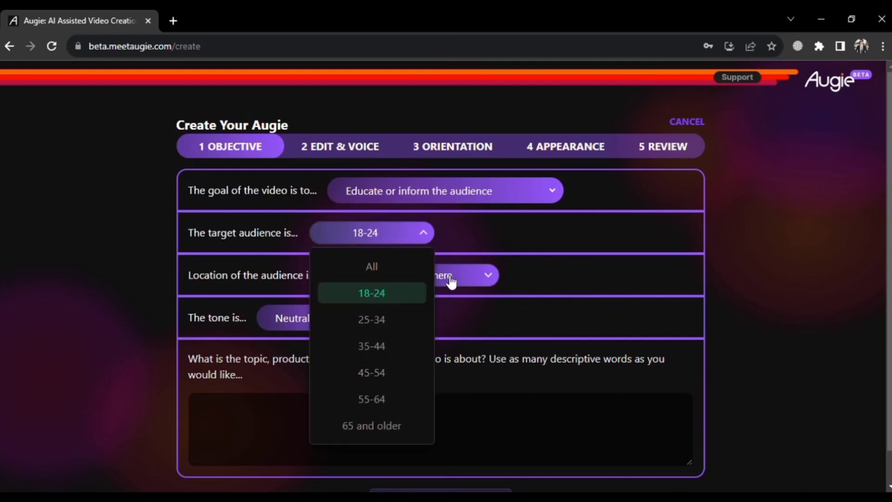
{"action": "left_click", "coordinate": [448, 279]}
{"action": "left_click", "coordinate": [449, 279]}
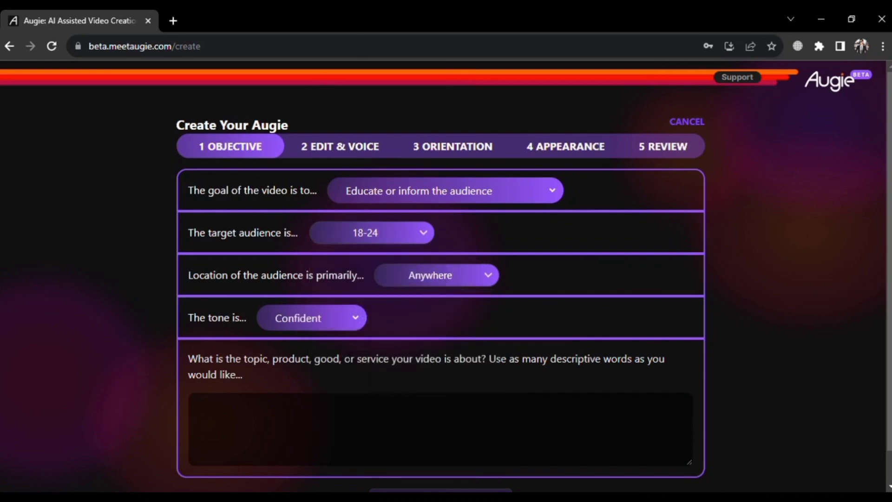
{"action": "left_click", "coordinate": [331, 422]}
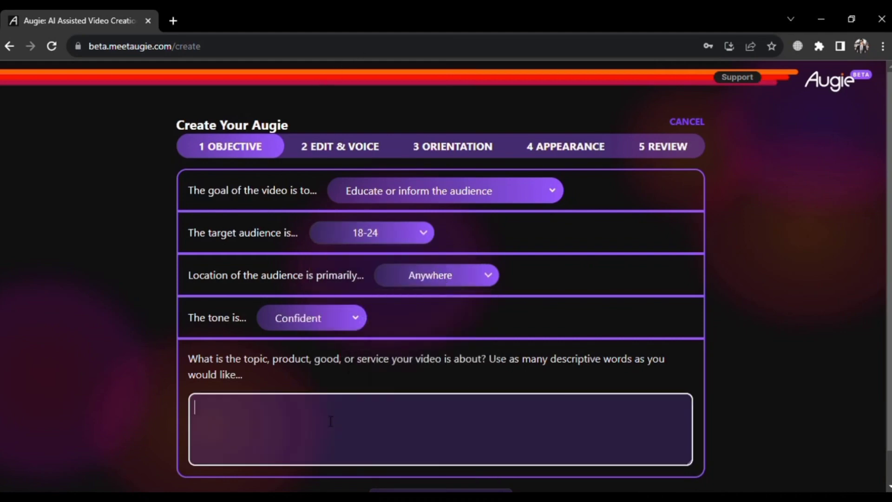
{"action": "type", "text": "internet"}
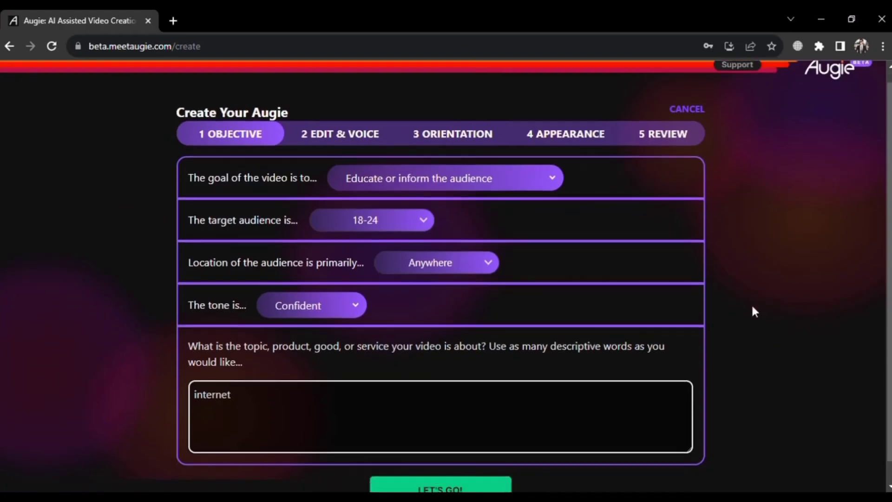
{"action": "scroll", "coordinate": [751, 303], "scroll_direction": "down", "scroll_amount": 1}
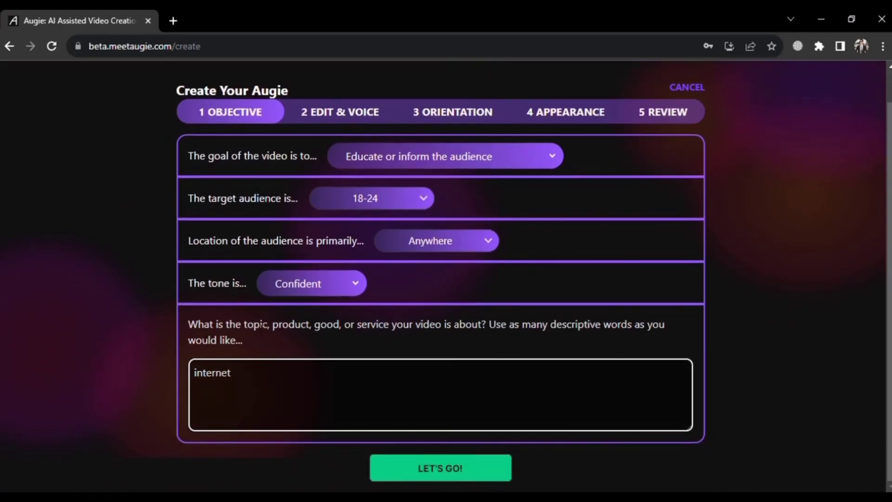
- Generate the internet script and Adam narration preview, then continue to Orientation
{"action": "type", "text": "t"}
{"action": "left_click", "coordinate": [446, 468]}
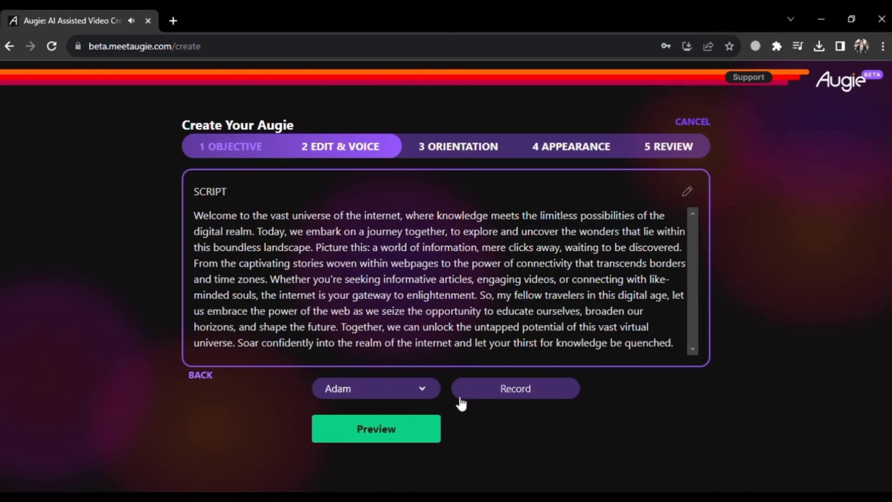
{"action": "left_click", "coordinate": [403, 428]}
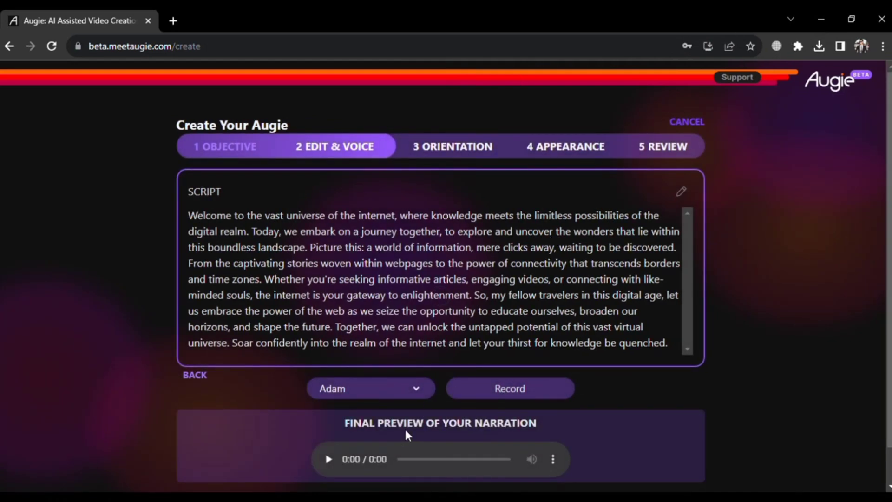
{"action": "scroll", "coordinate": [409, 436], "scroll_direction": "down", "scroll_amount": 1}
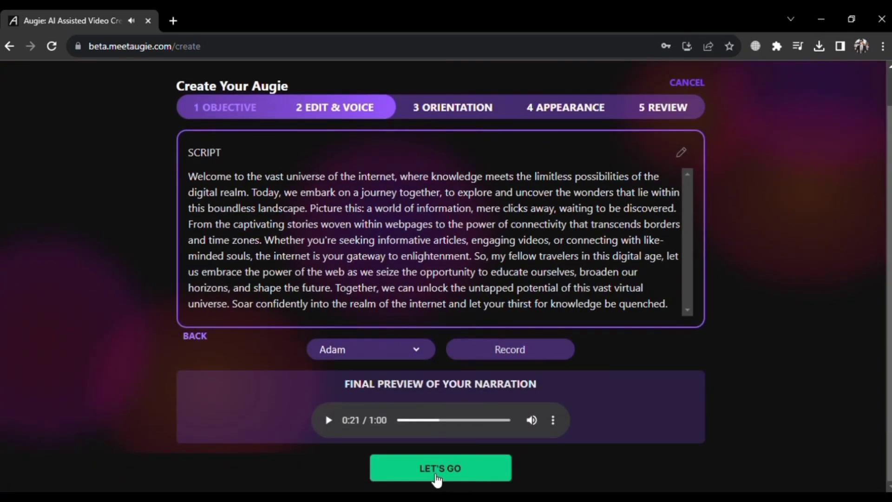
{"action": "left_click", "coordinate": [436, 471]}
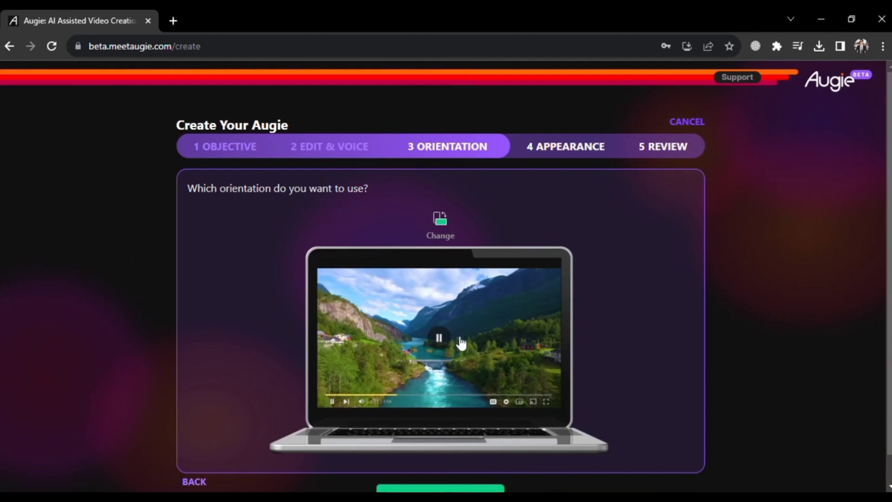
- Compare portrait and landscape, keep landscape, and advance to the Appearance step
{"action": "scroll", "coordinate": [458, 343], "scroll_direction": "down", "scroll_amount": 1}
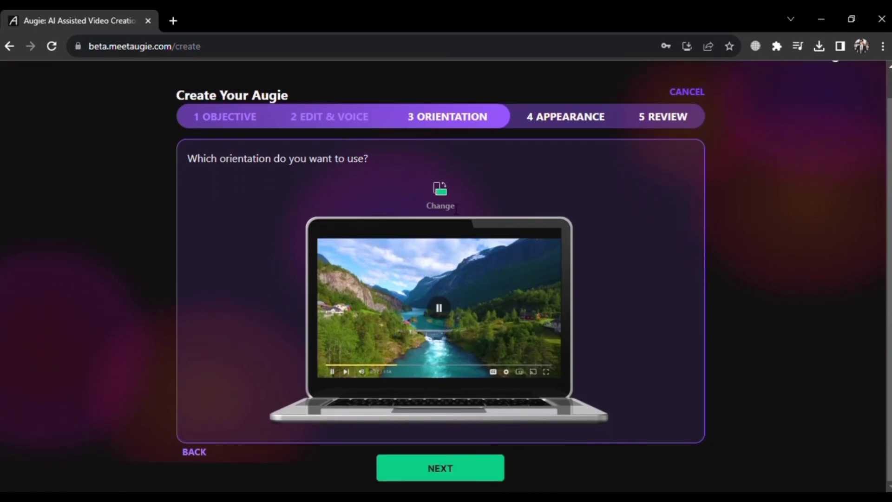
{"action": "left_click", "coordinate": [444, 197]}
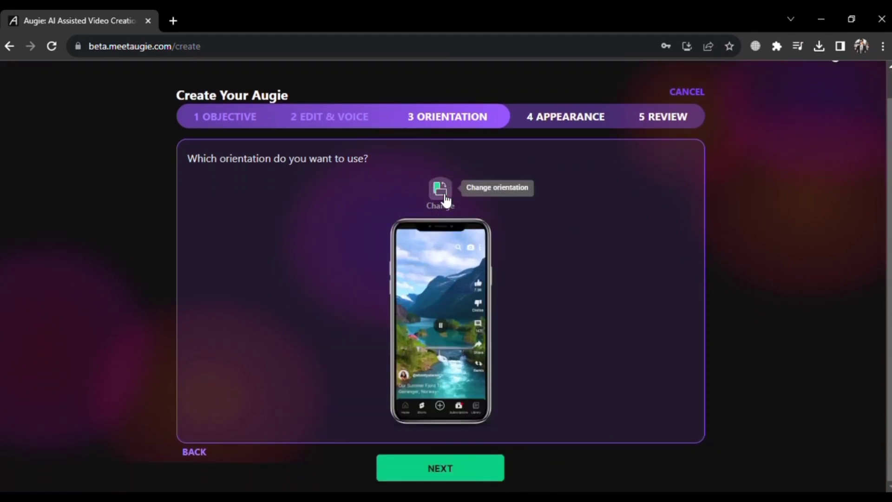
{"action": "left_click", "coordinate": [444, 197]}
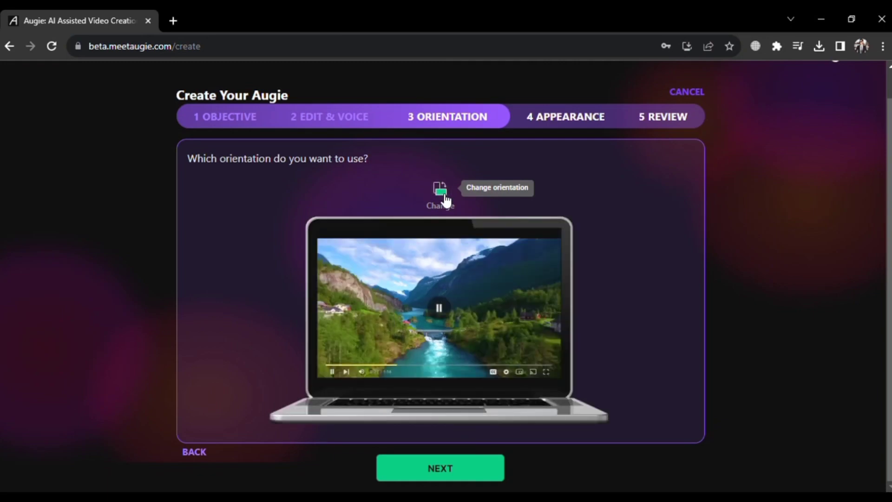
{"action": "left_click", "coordinate": [442, 469]}
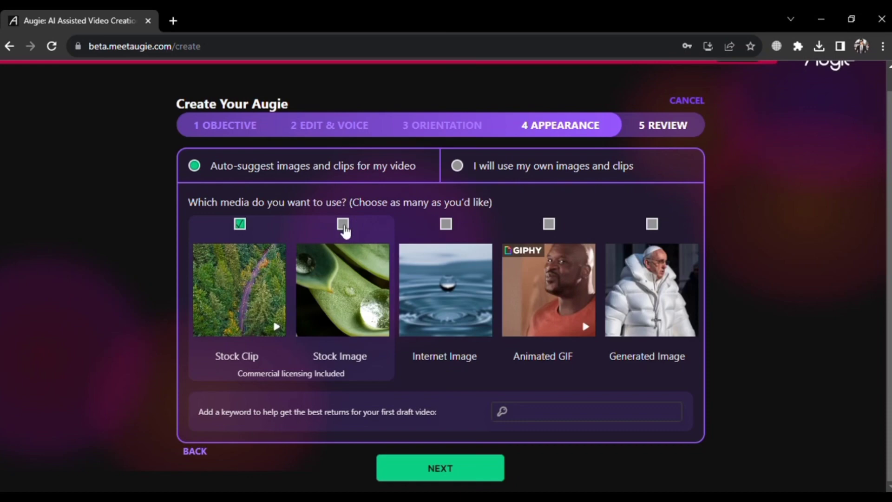
- On the Review page, confirm the audio was listened to and create the video
{"action": "left_click", "coordinate": [441, 471]}
{"action": "scroll", "coordinate": [446, 390], "scroll_direction": "down", "scroll_amount": 2}
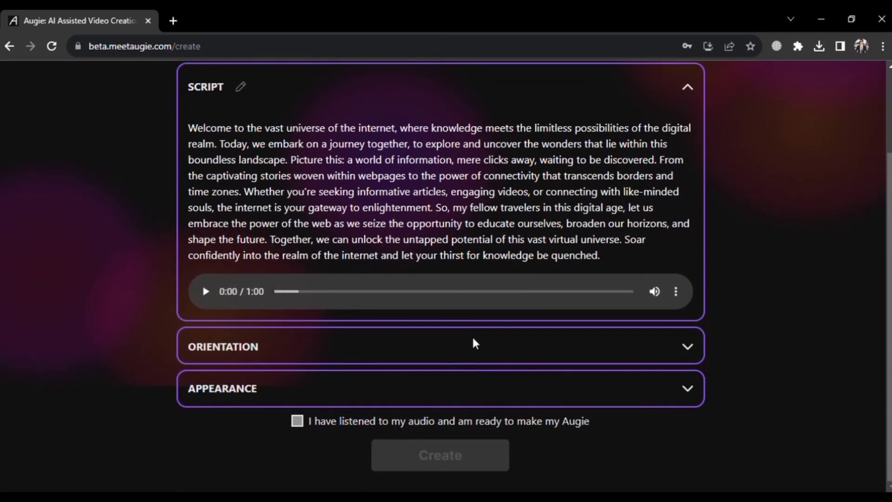
{"action": "scroll", "coordinate": [551, 333], "scroll_direction": "up", "scroll_amount": 2}
{"action": "scroll", "coordinate": [549, 339], "scroll_direction": "down", "scroll_amount": 2}
{"action": "left_click", "coordinate": [688, 347]}
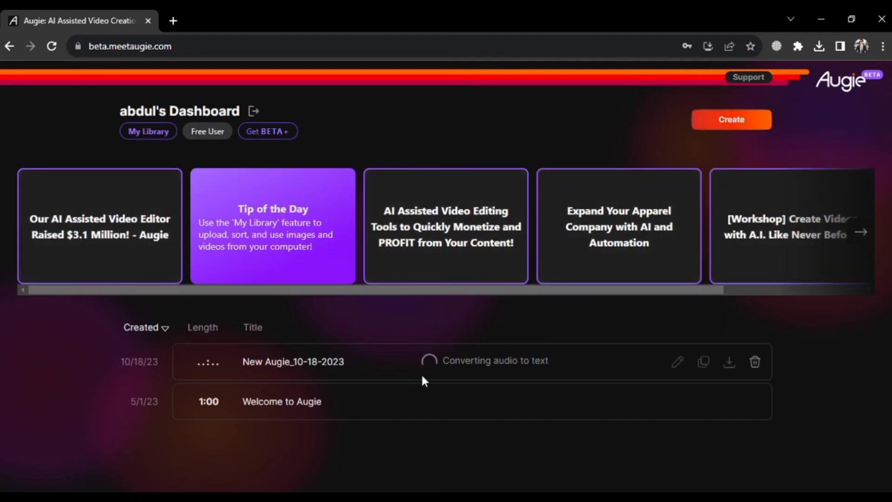
- Open New Augie_10-18-2023 in the editor and add the 1:13 'Alex Productions – Life' EDM track
{"action": "left_click", "coordinate": [371, 367]}
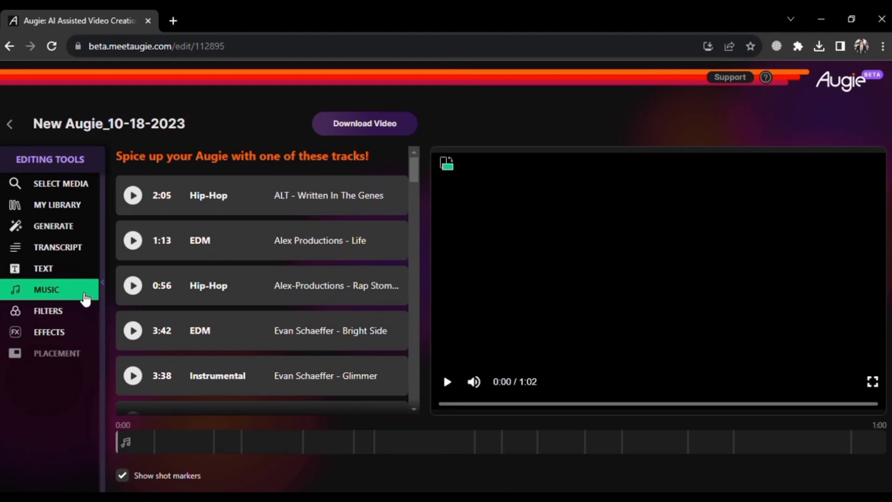
{"action": "left_click", "coordinate": [61, 293]}
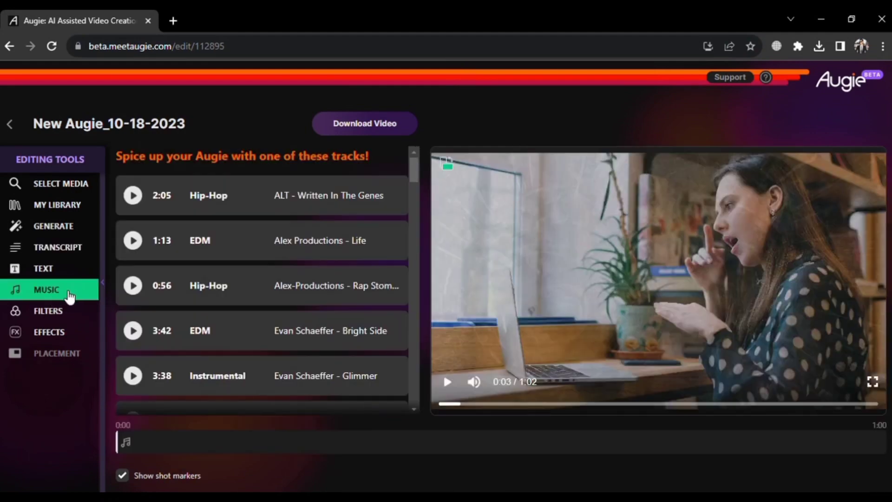
{"action": "scroll", "coordinate": [224, 201], "scroll_direction": "down", "scroll_amount": 1}
{"action": "scroll", "coordinate": [225, 201], "scroll_direction": "up", "scroll_amount": 1}
{"action": "scroll", "coordinate": [190, 253], "scroll_direction": "down", "scroll_amount": 1}
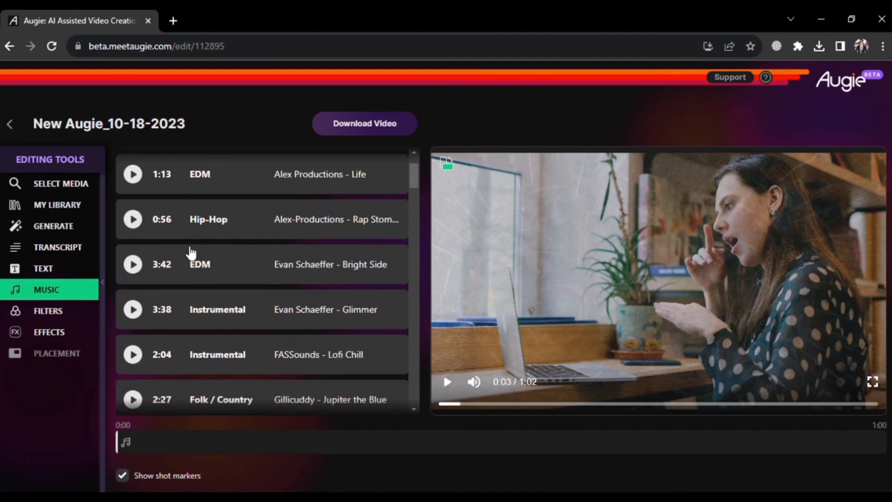
{"action": "scroll", "coordinate": [190, 254], "scroll_direction": "up", "scroll_amount": 2}
{"action": "left_click", "coordinate": [133, 240]}
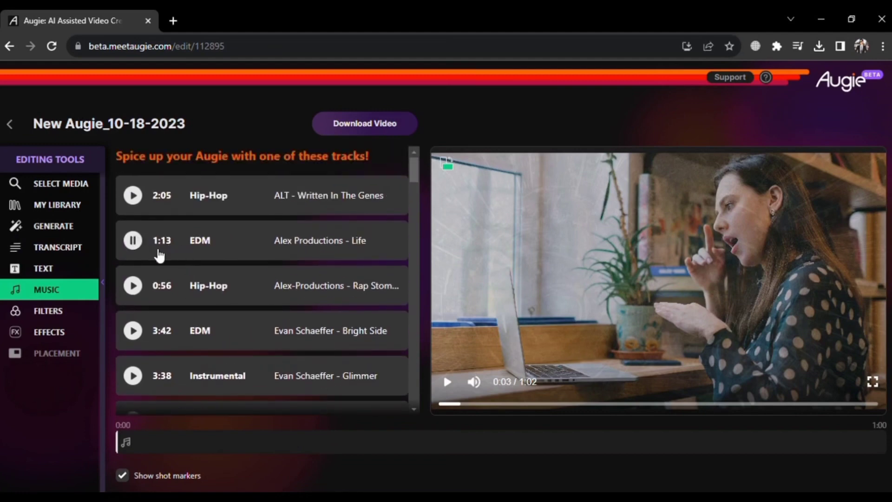
{"action": "left_click", "coordinate": [243, 244]}
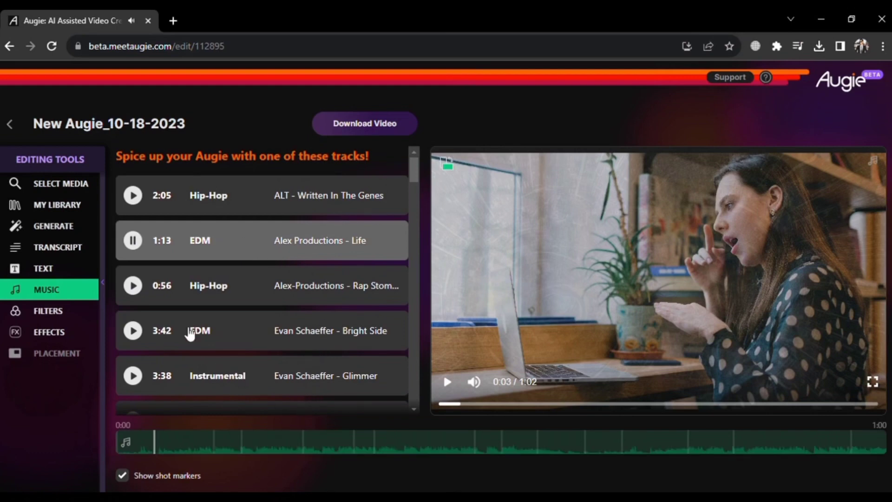
{"action": "left_click", "coordinate": [43, 269]}
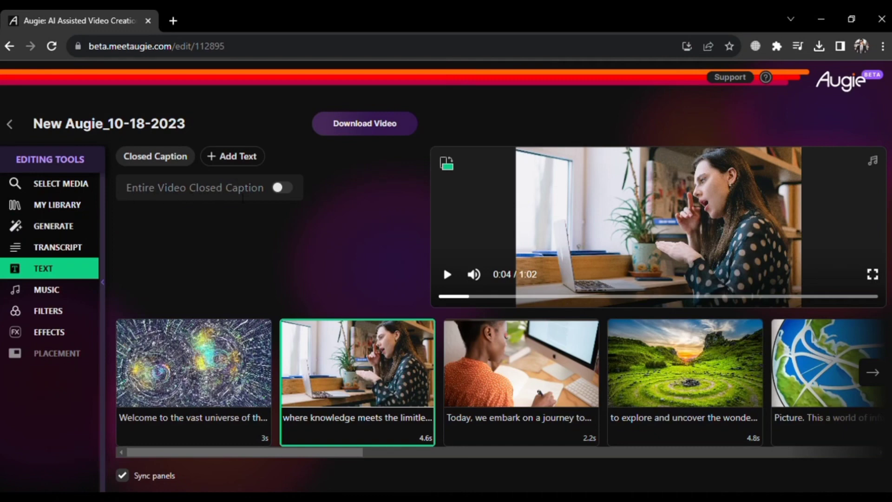
- Turn on entire-video closed captions, positioned at the bottom, at size 16
{"action": "left_click", "coordinate": [286, 188]}
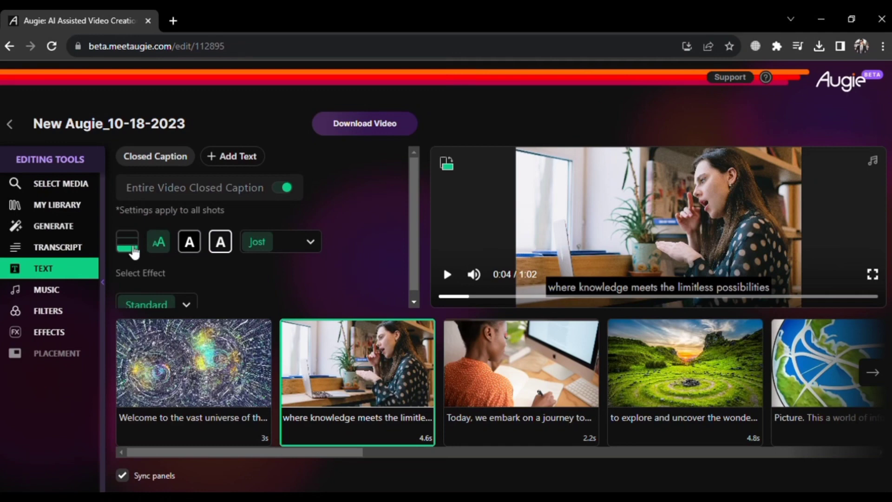
{"action": "left_click", "coordinate": [132, 242]}
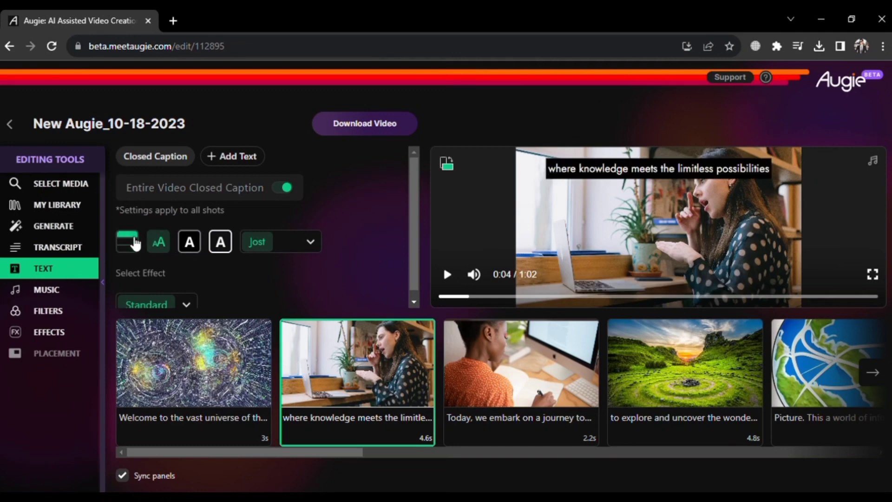
{"action": "left_click", "coordinate": [135, 248]}
{"action": "left_click", "coordinate": [134, 248]}
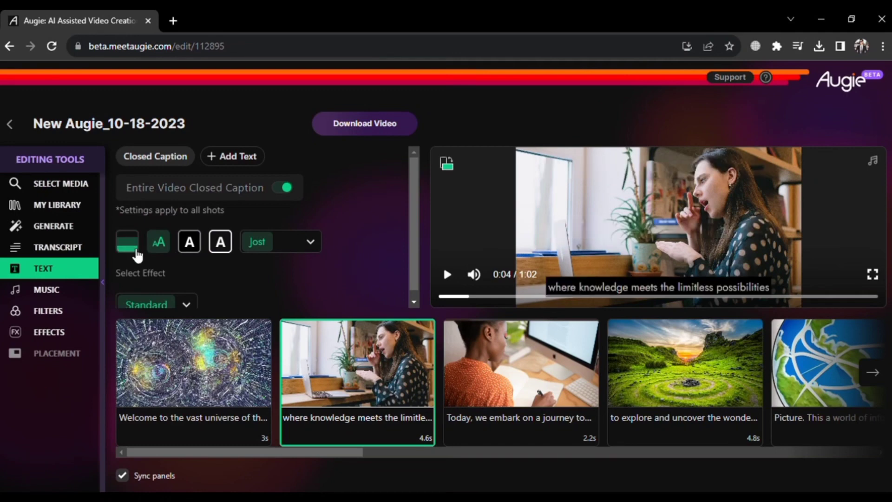
{"action": "left_click", "coordinate": [159, 250]}
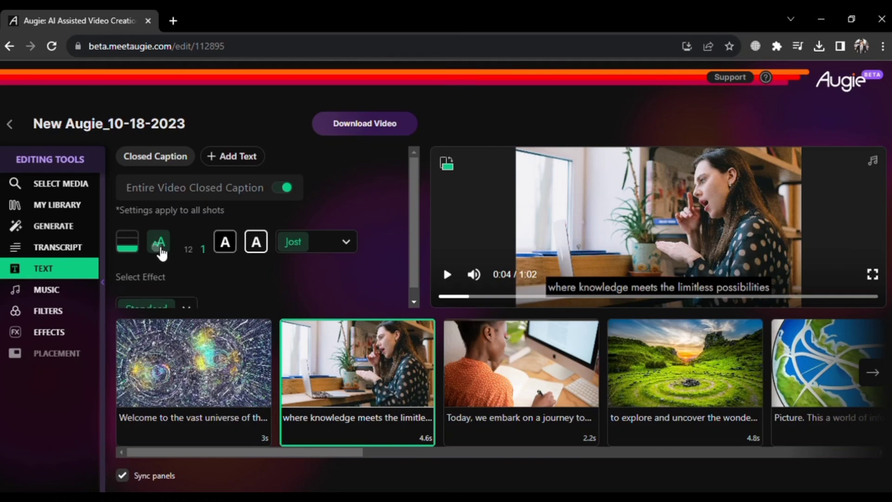
{"action": "left_click", "coordinate": [189, 251]}
{"action": "left_click", "coordinate": [206, 250]}
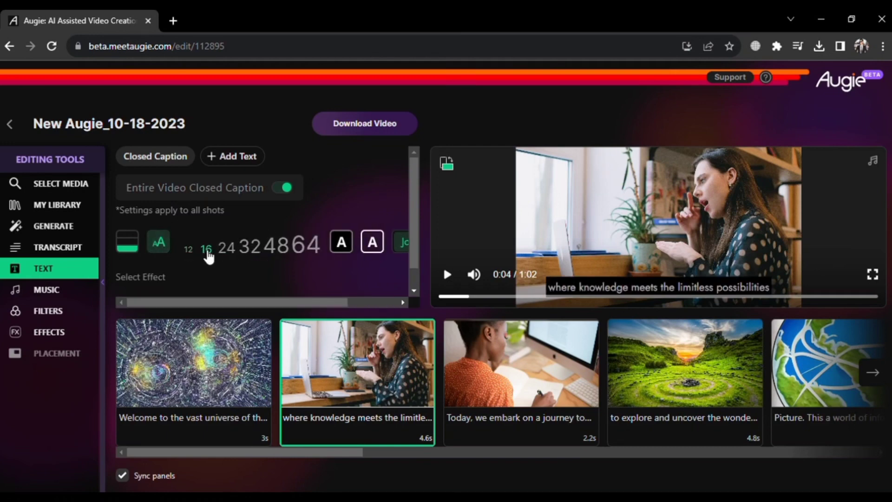
{"action": "left_click", "coordinate": [157, 250]}
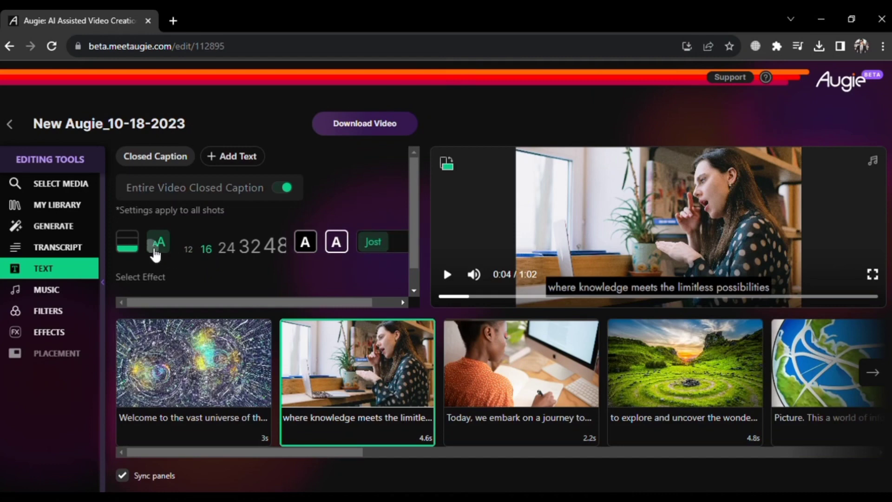
- Make the caption text black with a white outline
{"action": "left_click", "coordinate": [191, 247]}
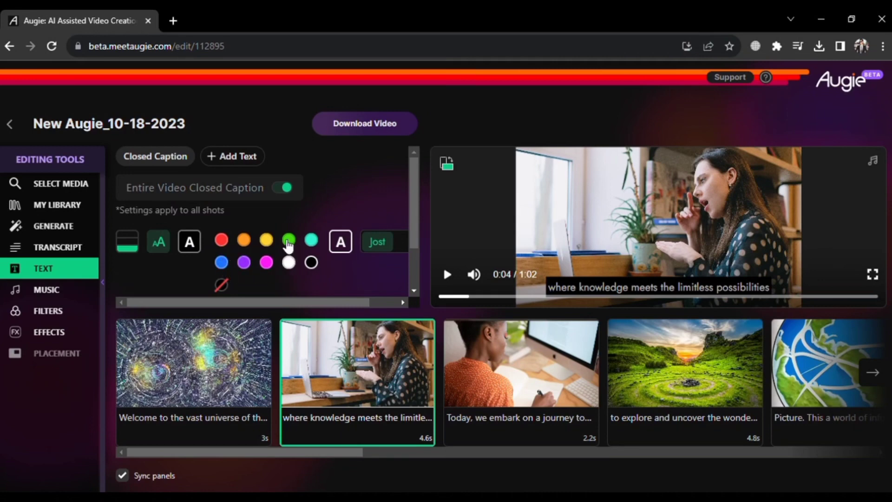
{"action": "left_click", "coordinate": [288, 260]}
{"action": "left_click", "coordinate": [313, 264]}
{"action": "left_click", "coordinate": [192, 244]}
{"action": "left_click", "coordinate": [226, 250]}
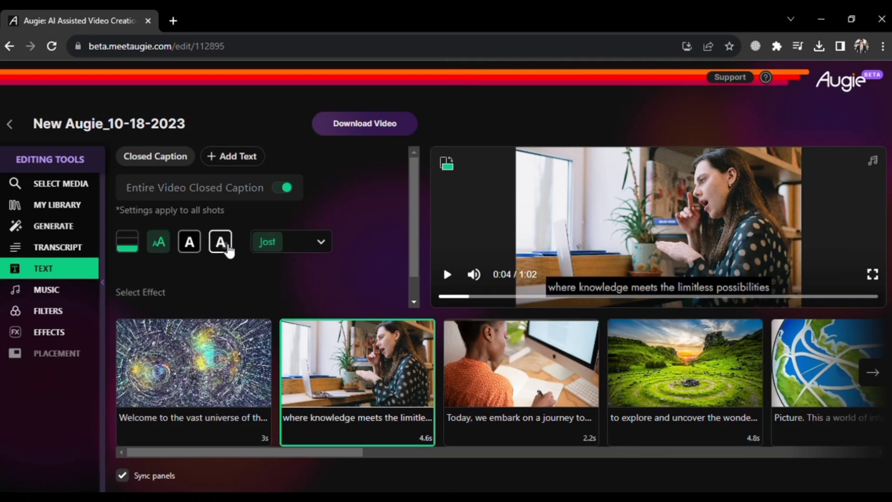
{"action": "left_click", "coordinate": [320, 263]}
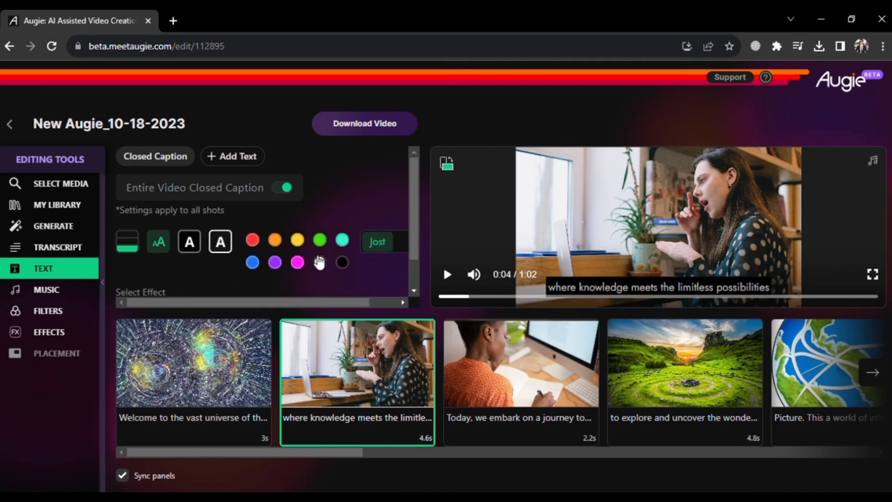
{"action": "left_click", "coordinate": [226, 251]}
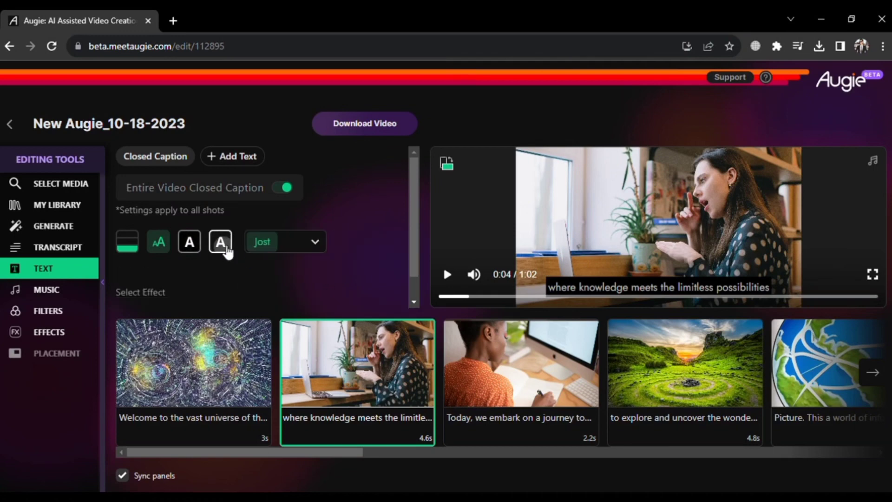
- Change the caption font from Jost to Tinos, keeping the Standard effect
{"action": "left_click", "coordinate": [309, 242]}
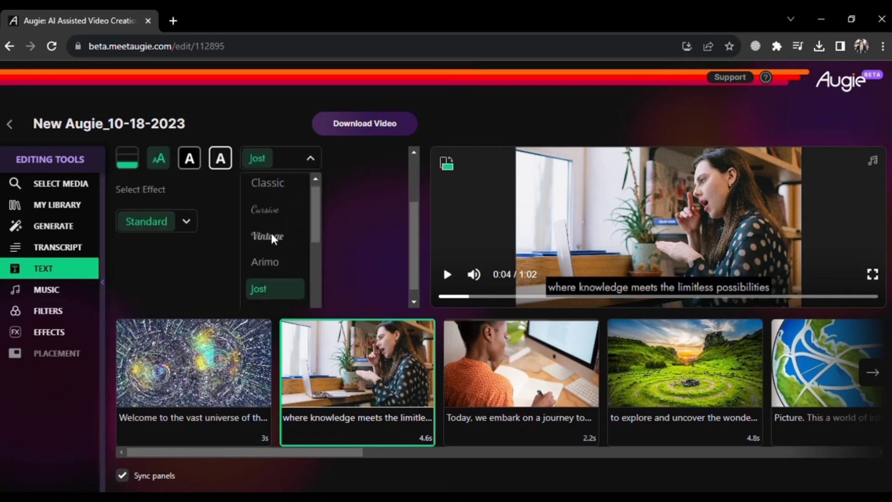
{"action": "scroll", "coordinate": [275, 241], "scroll_direction": "down", "scroll_amount": 3}
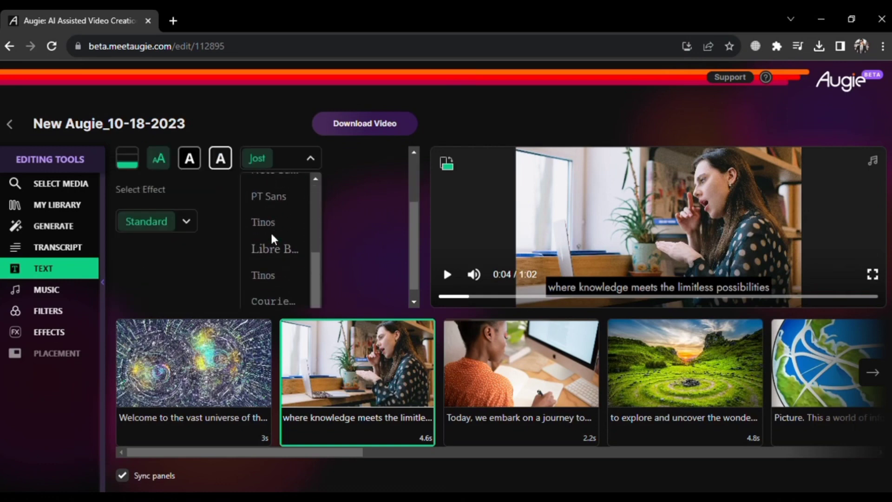
{"action": "left_click", "coordinate": [281, 274]}
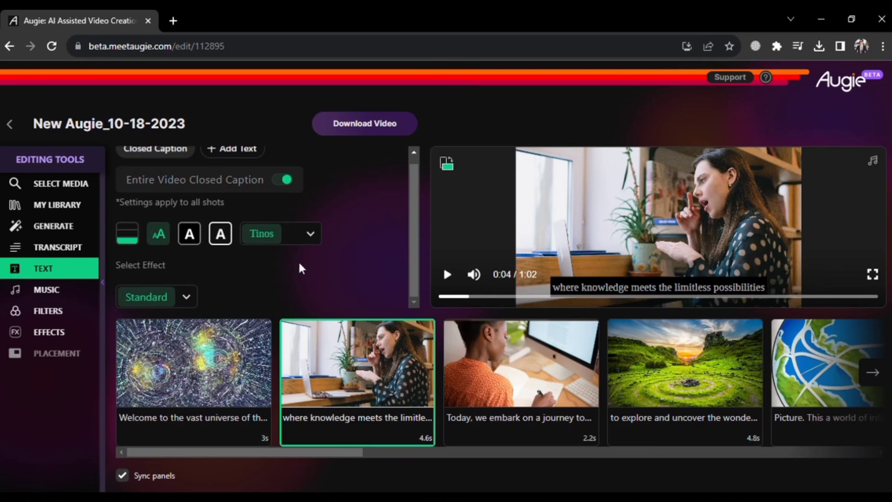
{"action": "left_click", "coordinate": [188, 299]}
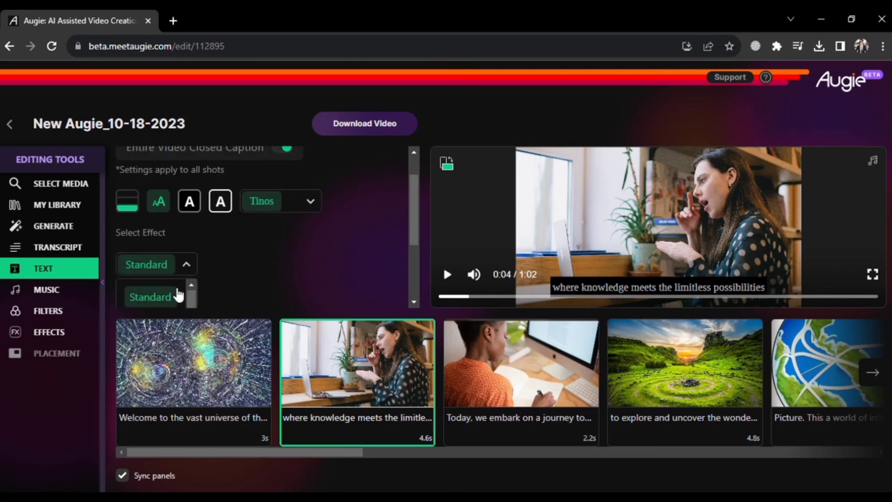